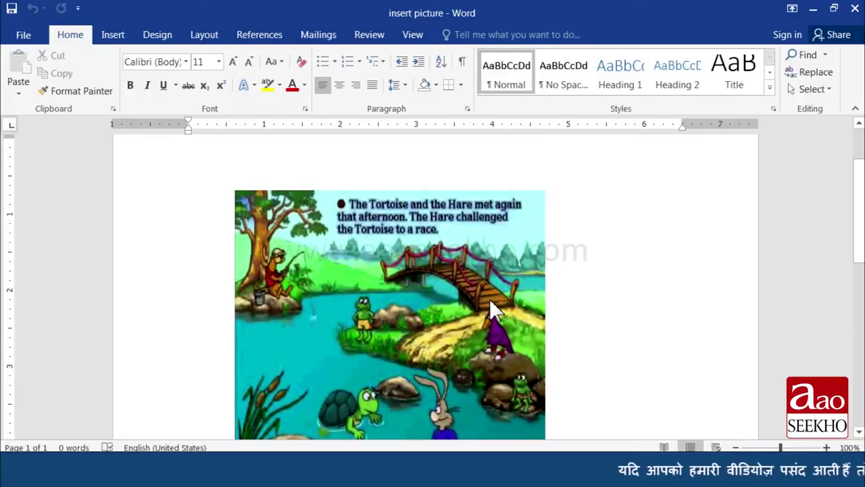
Select the Tortoise and the Hare cartoon picture in the 'insert picture' document.
{"action": "left_click", "coordinate": [421, 306]}
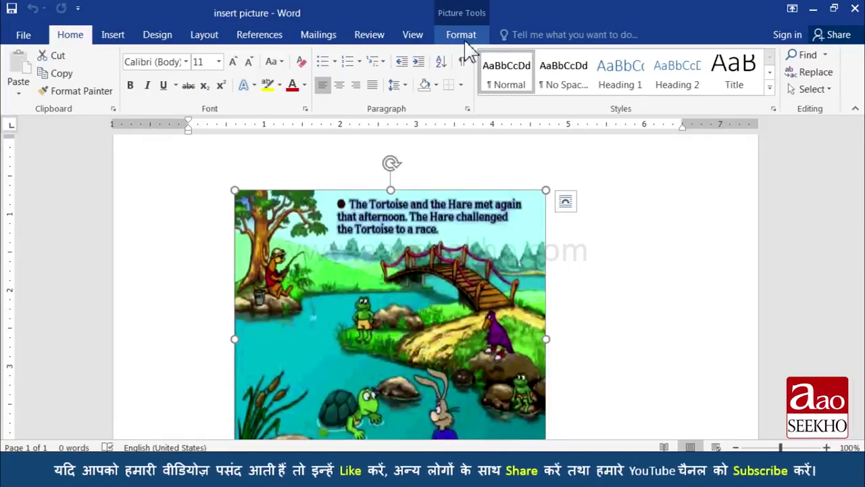
Put the cartoon into Remove Background mode from the Picture Format tools.
{"action": "left_click", "coordinate": [462, 35]}
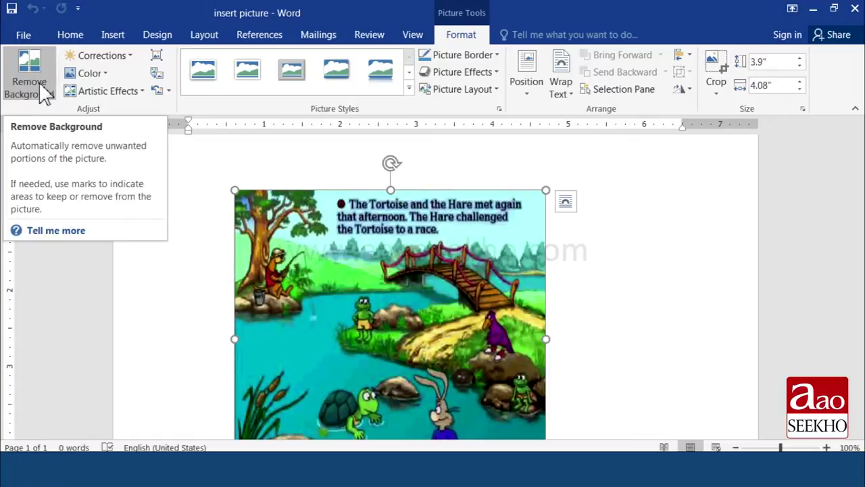
{"action": "left_click", "coordinate": [29, 84]}
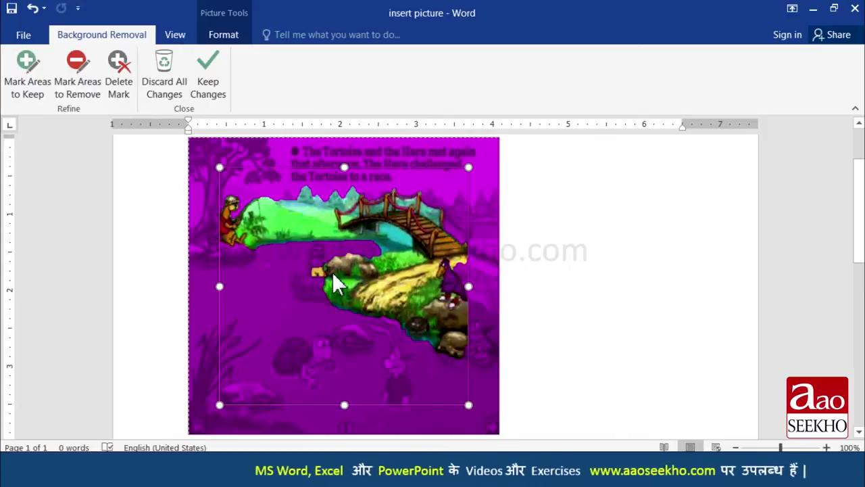
Mark the river and characters as areas to keep, then apply the background removal.
{"action": "left_click", "coordinate": [36, 73]}
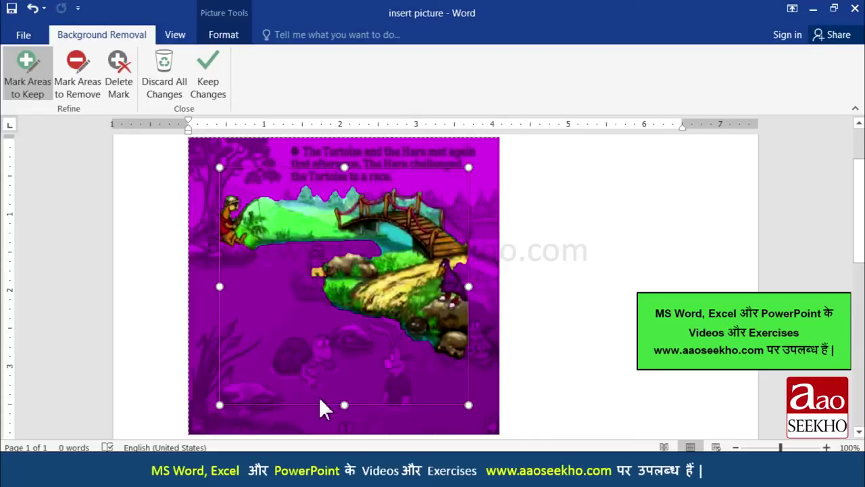
{"action": "mouse_move", "coordinate": [315, 393]}
{"action": "left_mouse_down"}
{"action": "mouse_move", "coordinate": [263, 376]}
{"action": "mouse_move", "coordinate": [236, 351]}
{"action": "mouse_move", "coordinate": [230, 323]}
{"action": "mouse_move", "coordinate": [225, 352]}
{"action": "left_mouse_up"}
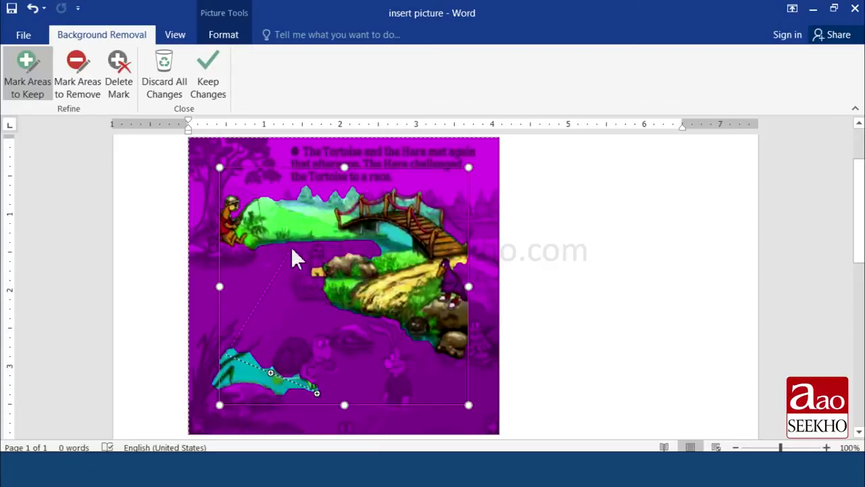
{"action": "left_click_drag", "start_coordinate": [322, 210], "coordinate": [322, 211]}
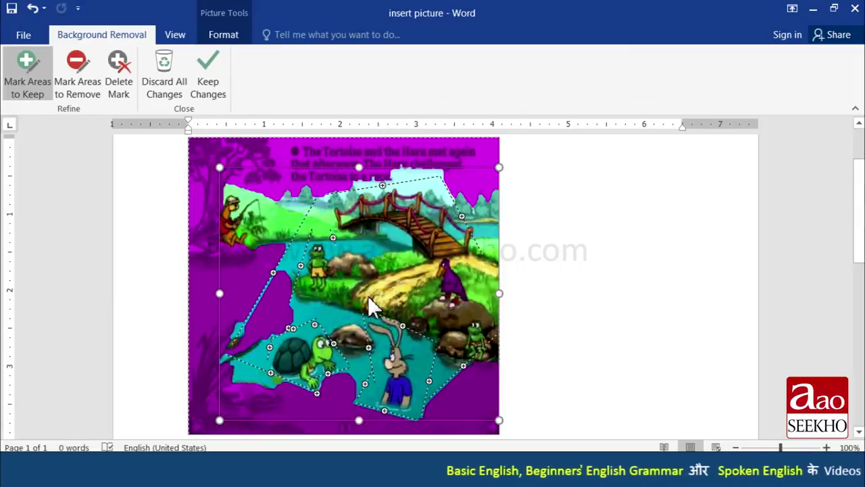
{"action": "key", "text": "Escape"}
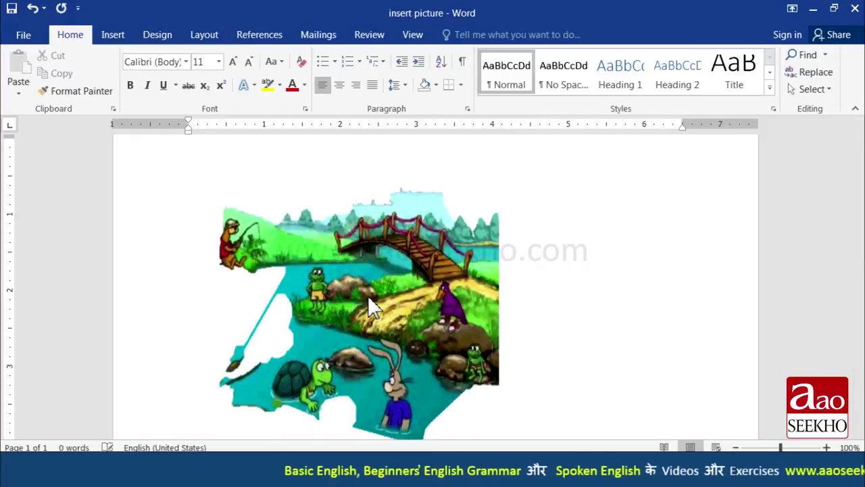
Discard all background-removal changes to restore the full original cartoon scene.
{"action": "left_click", "coordinate": [407, 323]}
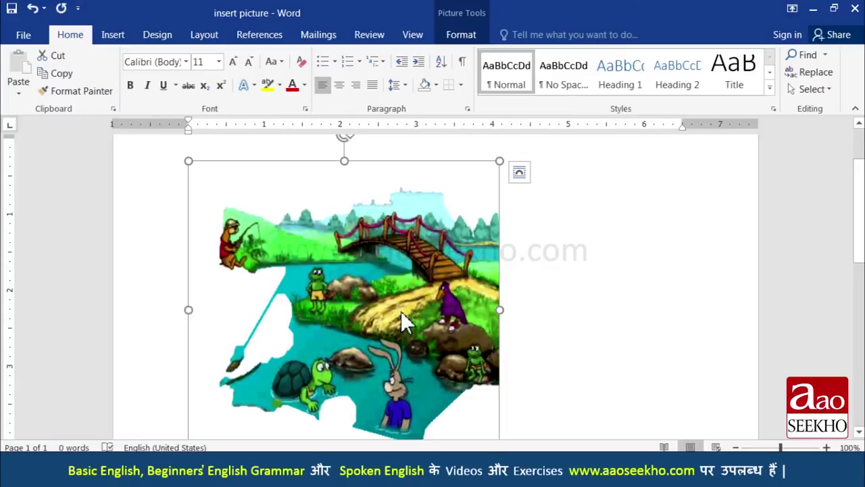
{"action": "left_click", "coordinate": [462, 36]}
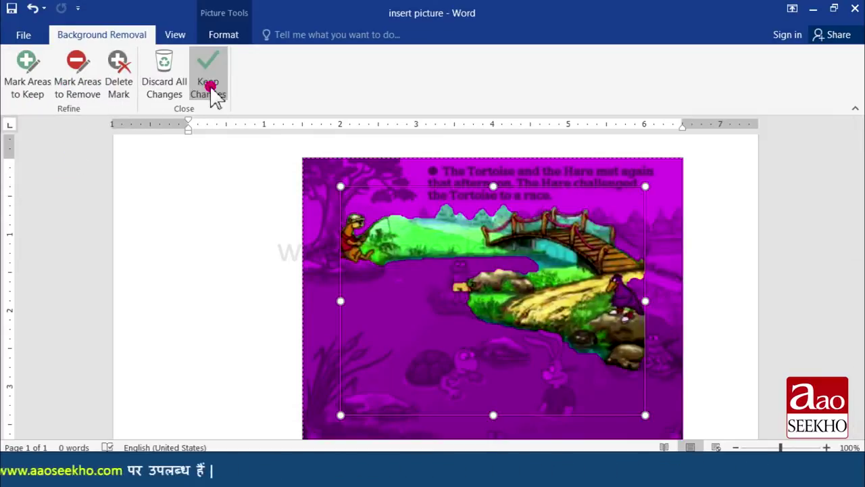
{"action": "left_click", "coordinate": [202, 173]}
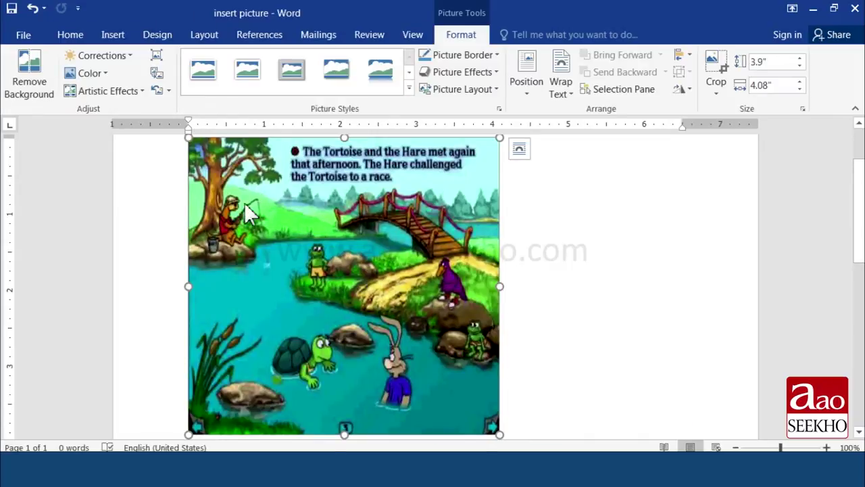
Apply the Brightness 20% / Contrast 40% correction preset and open Picture Corrections Options.
{"action": "left_click", "coordinate": [132, 57]}
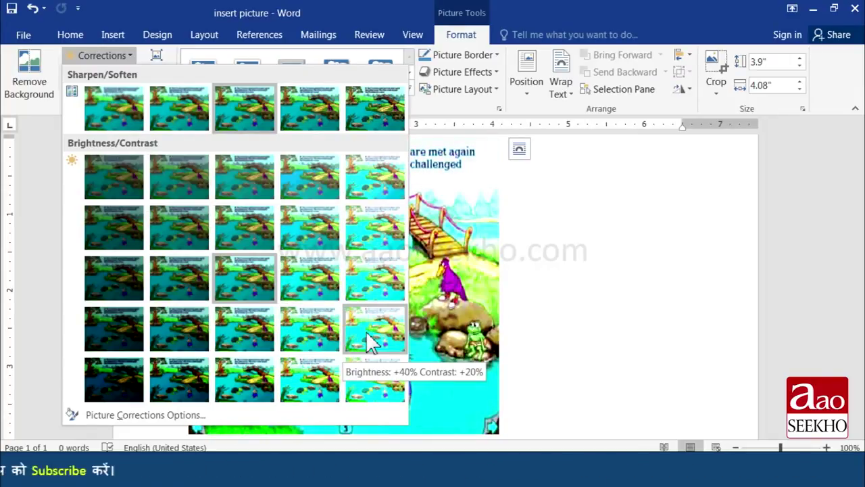
{"action": "left_click", "coordinate": [363, 240]}
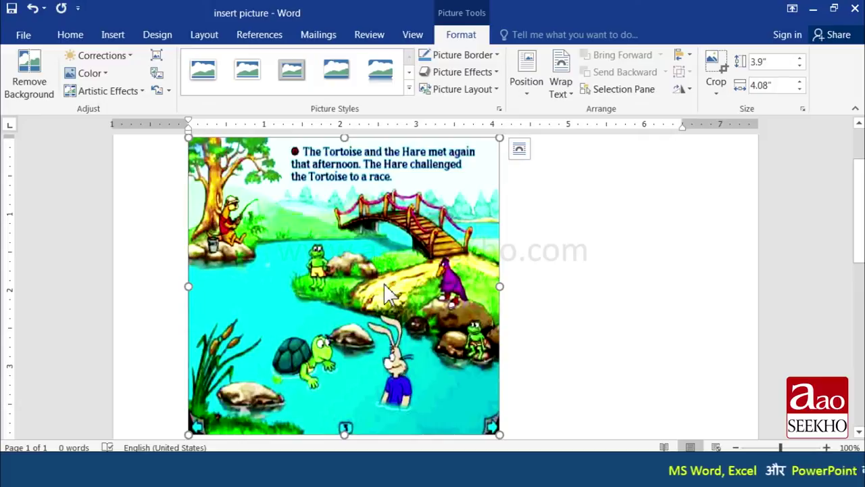
{"action": "left_click", "coordinate": [134, 56]}
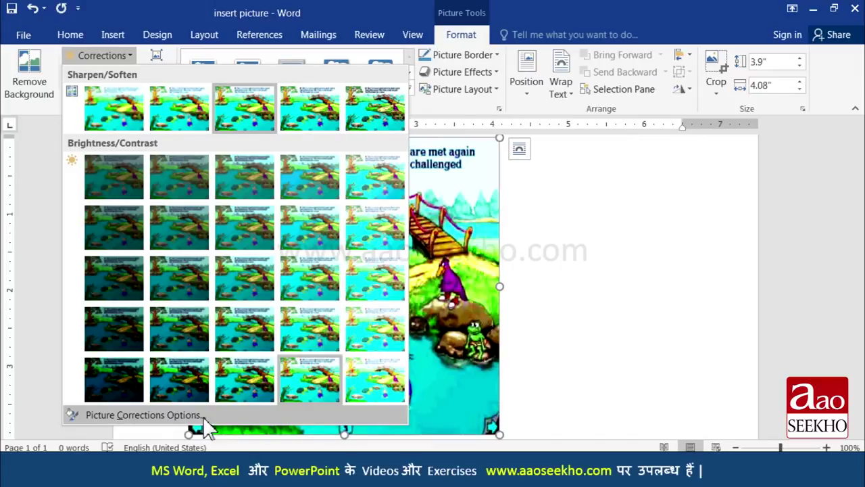
{"action": "left_click", "coordinate": [206, 426]}
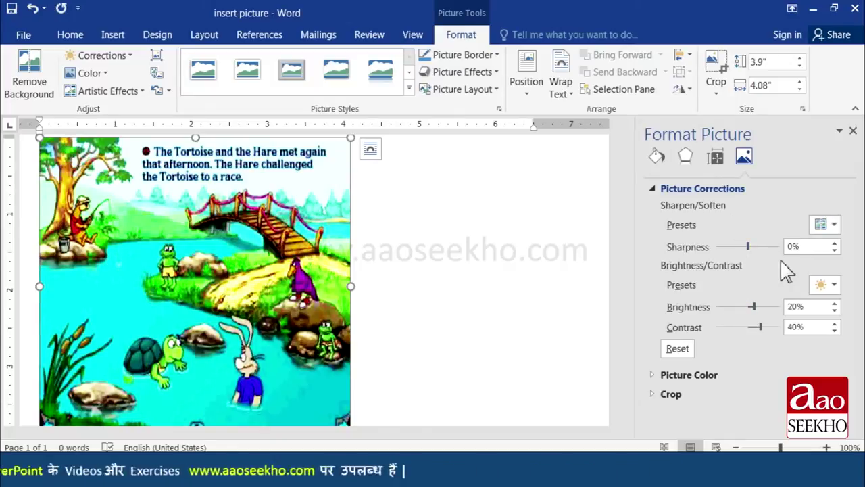
Fine-tune sharpness to -17% and readjust brightness with the Format Picture sliders.
{"action": "left_click", "coordinate": [834, 225]}
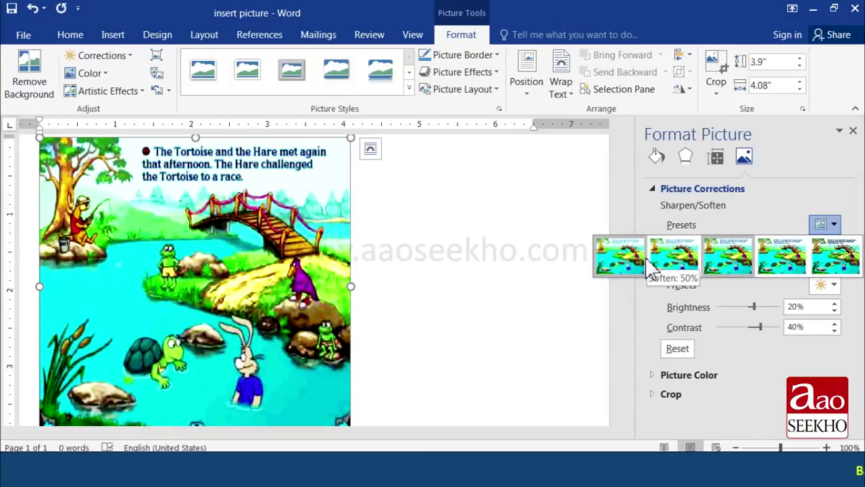
{"action": "left_click", "coordinate": [764, 277]}
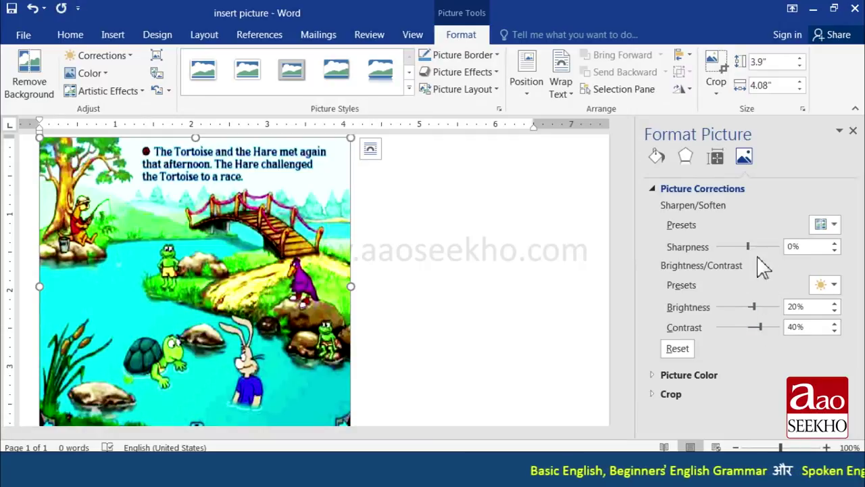
{"action": "mouse_move", "coordinate": [749, 247]}
{"action": "left_mouse_down"}
{"action": "mouse_move", "coordinate": [772, 246]}
{"action": "mouse_move", "coordinate": [734, 247]}
{"action": "mouse_move", "coordinate": [742, 248]}
{"action": "left_mouse_up"}
{"action": "left_click_drag", "start_coordinate": [755, 307], "coordinate": [768, 312]}
{"action": "left_click_drag", "start_coordinate": [745, 309], "coordinate": [753, 310]}
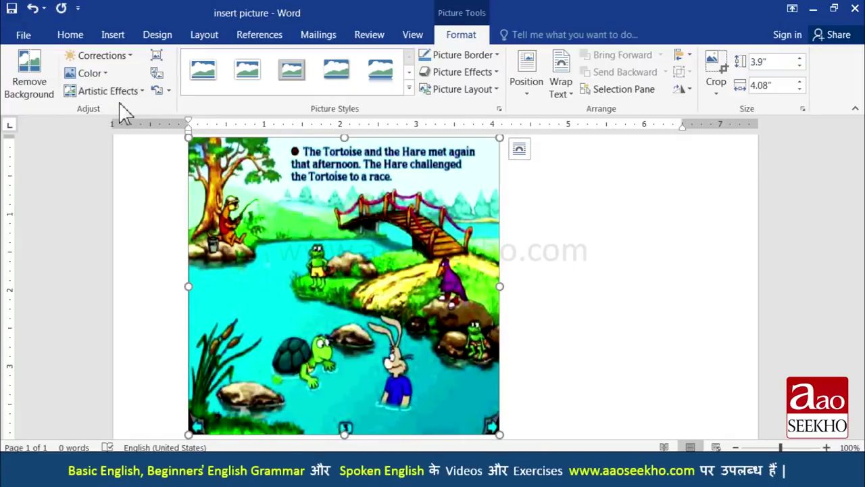
Preview the Color gallery's recolour presets and More Variations without changing the cartoon's colours.
{"action": "left_click", "coordinate": [88, 73]}
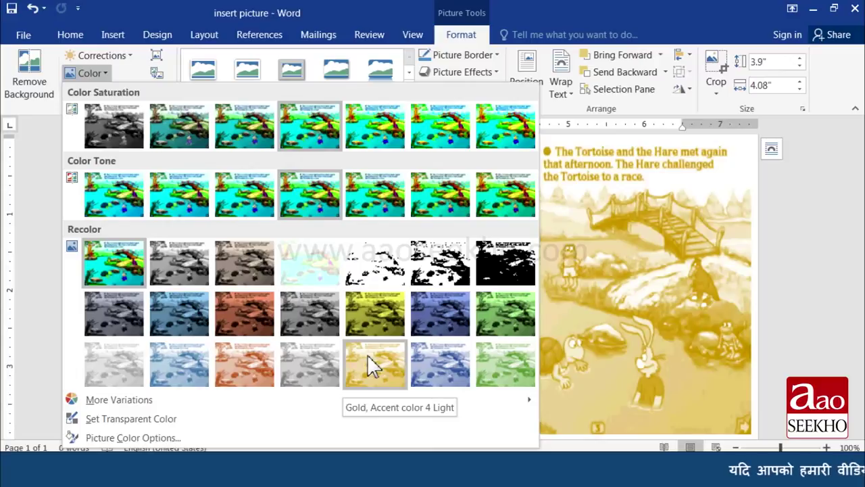
{"action": "key", "text": "Escape"}
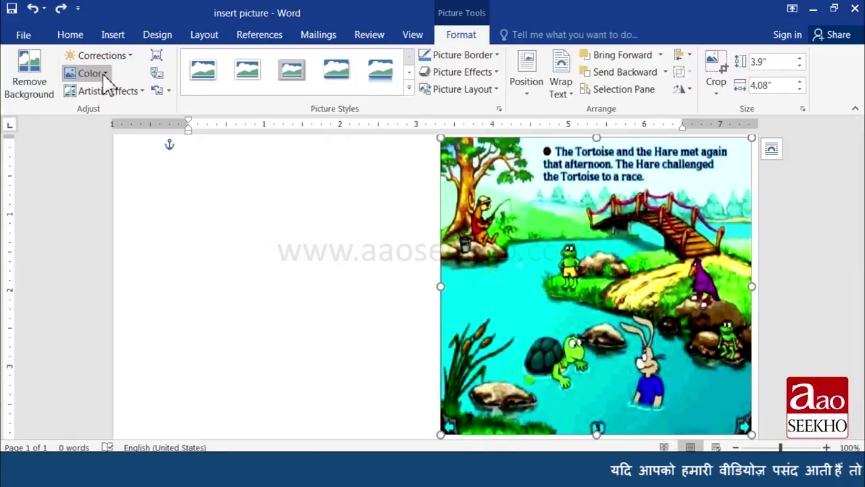
{"action": "left_click", "coordinate": [102, 75]}
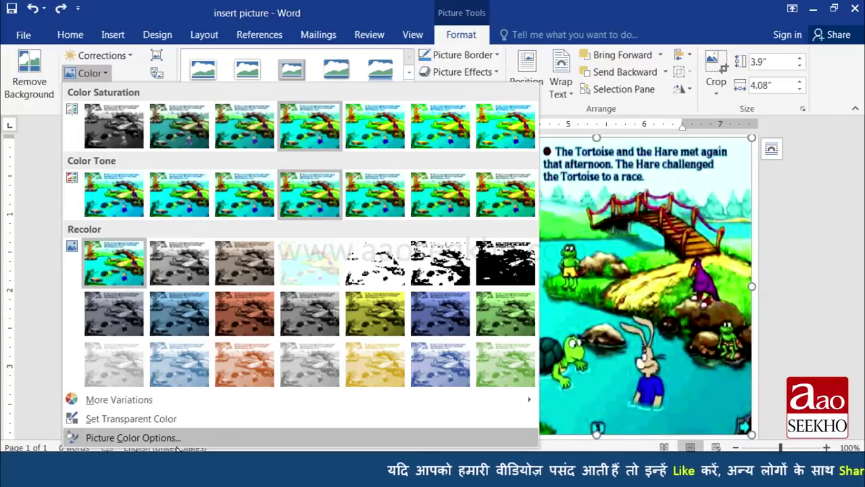
{"action": "mouse_move", "coordinate": [118, 400]}
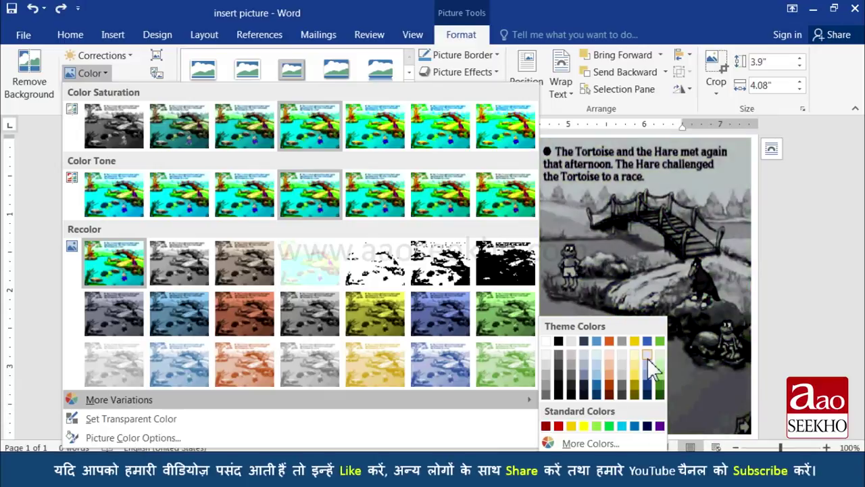
{"action": "left_click", "coordinate": [179, 399]}
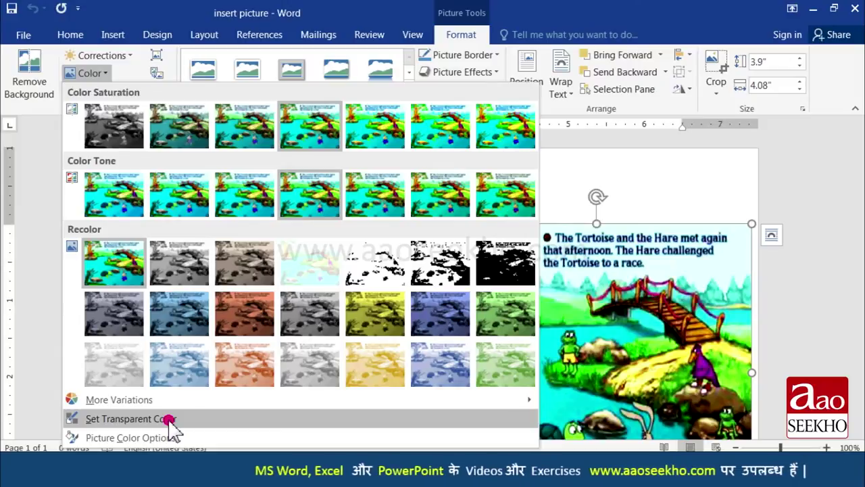
Use Set Transparent Color to make a clicked colour in the cartoon transparent.
{"action": "left_click", "coordinate": [169, 419]}
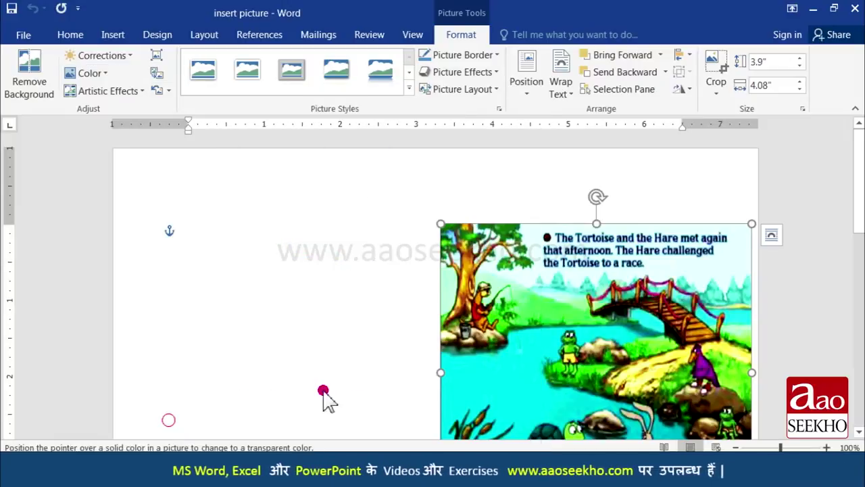
{"action": "left_click", "coordinate": [497, 370]}
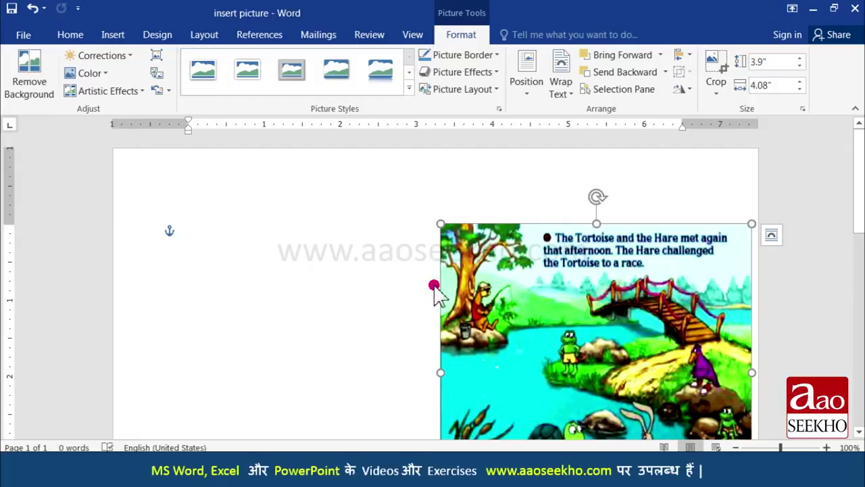
{"action": "left_click", "coordinate": [115, 39]}
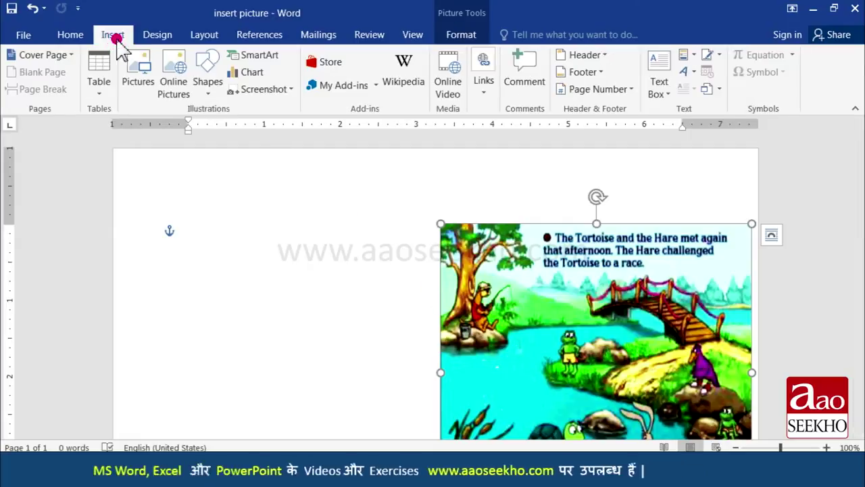
Insert the Heros superheroes picture below the Tortoise and the Hare cartoon.
{"action": "left_click", "coordinate": [140, 76]}
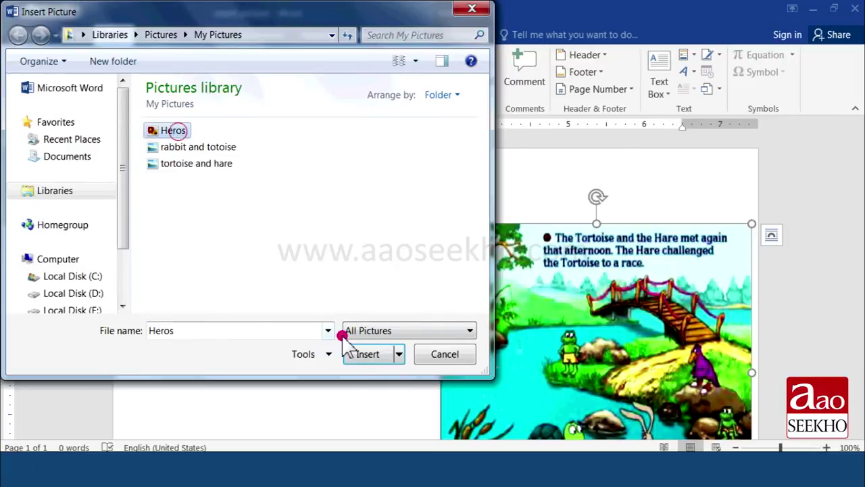
{"action": "left_click", "coordinate": [367, 353]}
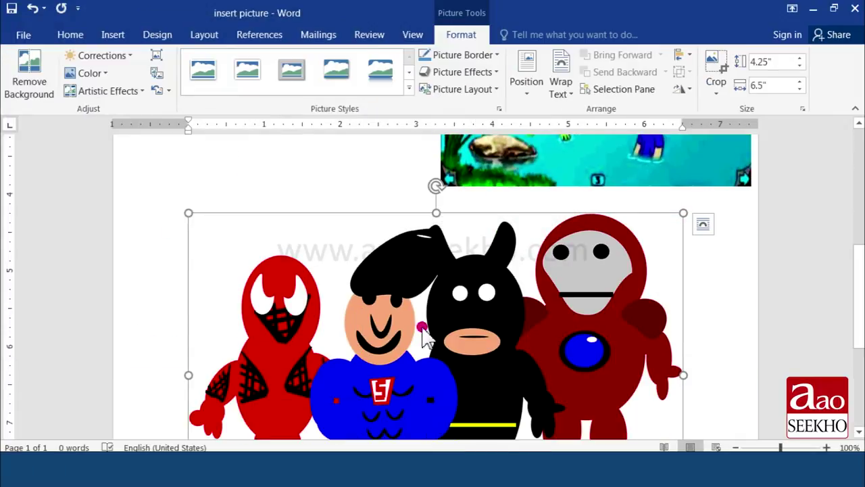
{"action": "scroll", "coordinate": [433, 324], "scroll_direction": "down", "scroll_amount": 1}
{"action": "scroll", "coordinate": [433, 325], "scroll_direction": "down", "scroll_amount": 1}
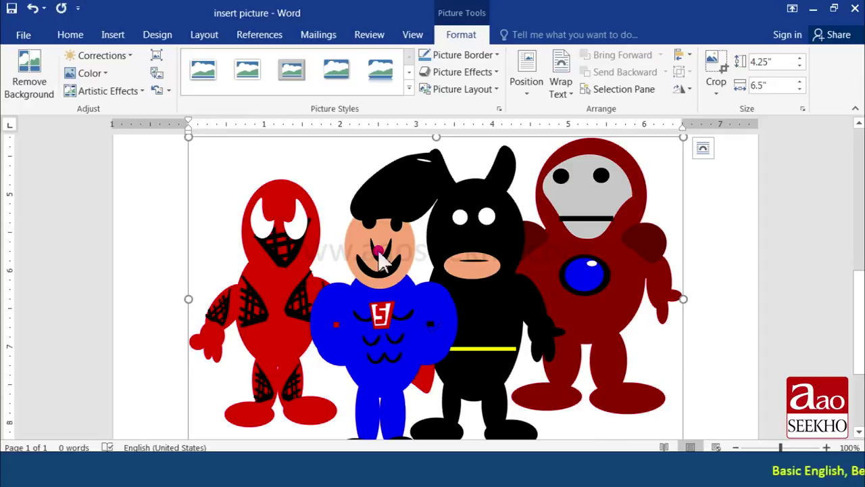
{"action": "left_click", "coordinate": [94, 74]}
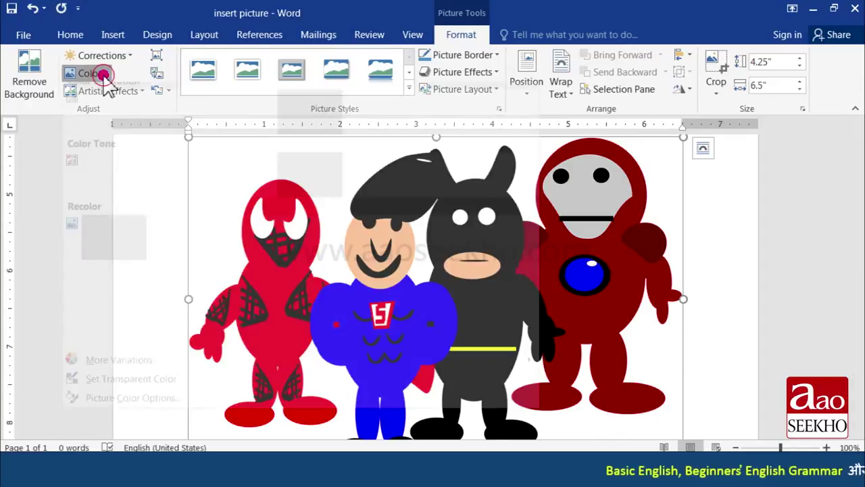
{"action": "left_click", "coordinate": [116, 392]}
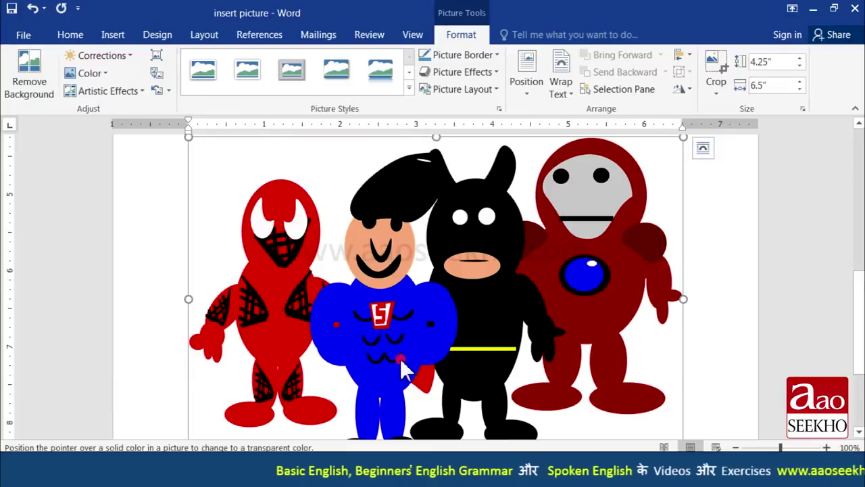
{"action": "left_click", "coordinate": [484, 311]}
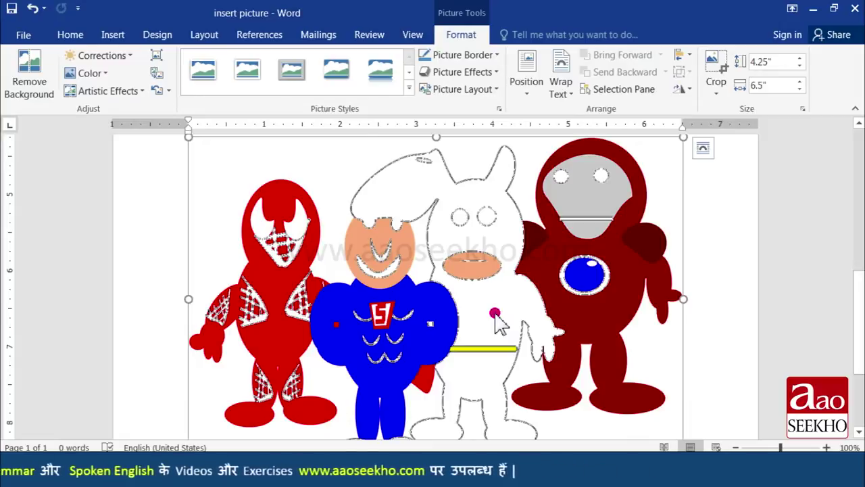
{"action": "left_click", "coordinate": [107, 75]}
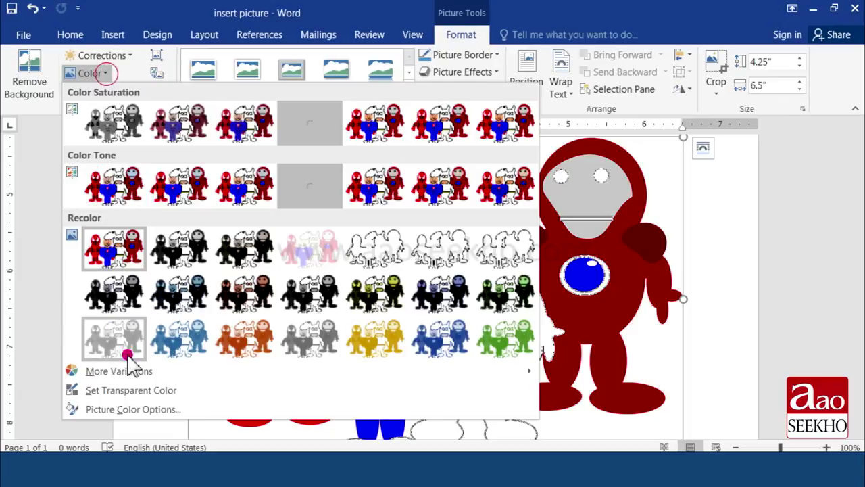
{"action": "left_click", "coordinate": [138, 391]}
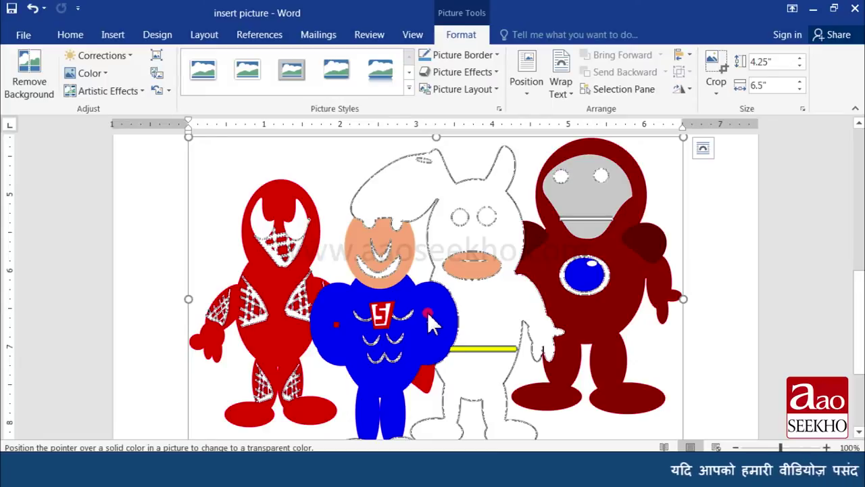
{"action": "left_click", "coordinate": [429, 316]}
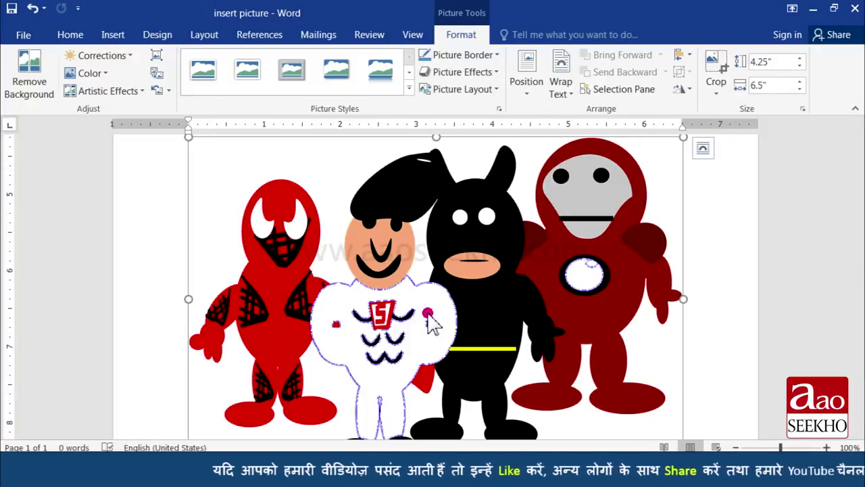
{"action": "key", "text": "ctrl+z"}
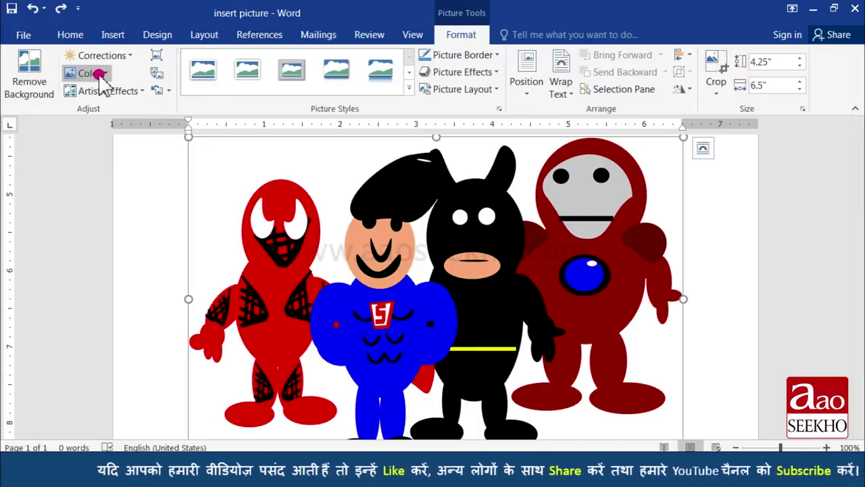
{"action": "left_click", "coordinate": [99, 74]}
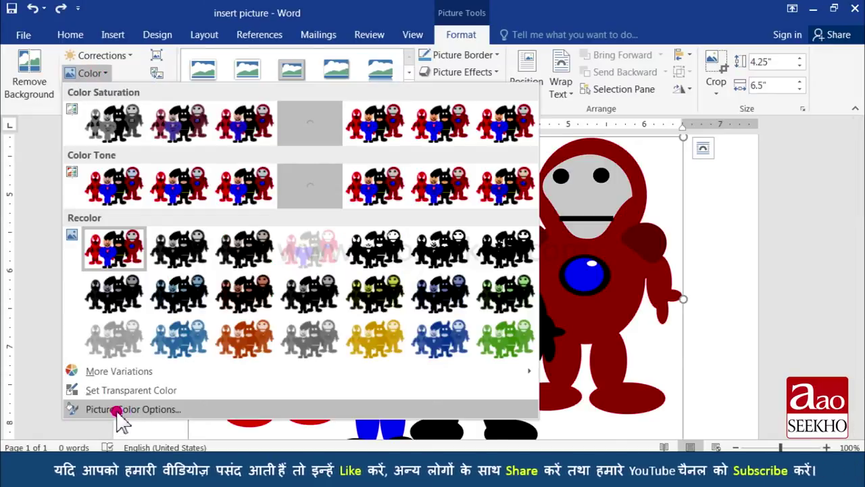
Recolour the Heros picture orange, tweak saturation and temperature, then reset the colour adjustments.
{"action": "left_click", "coordinate": [120, 414]}
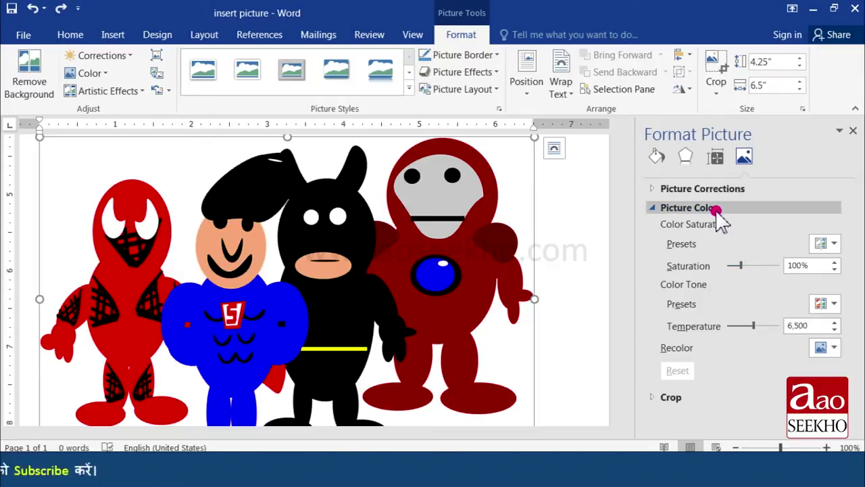
{"action": "left_click", "coordinate": [834, 349]}
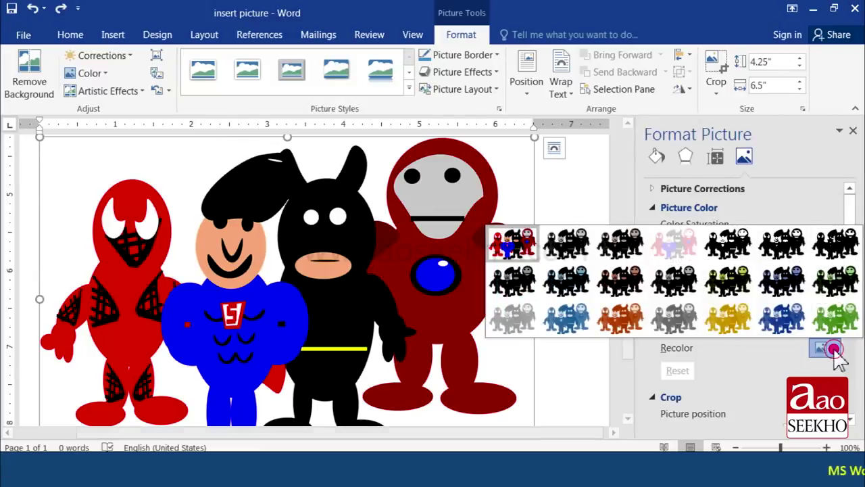
{"action": "left_click", "coordinate": [623, 318]}
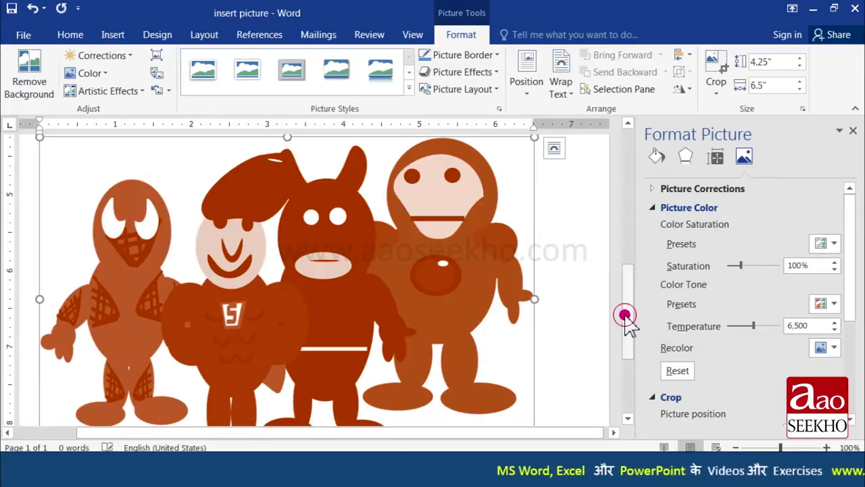
{"action": "scroll", "coordinate": [623, 318], "scroll_direction": "up", "scroll_amount": 2}
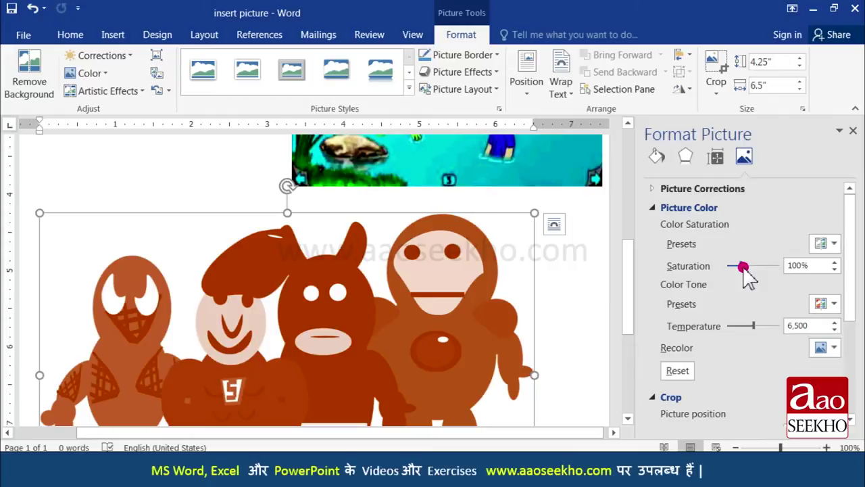
{"action": "left_click_drag", "start_coordinate": [751, 267], "coordinate": [760, 270]}
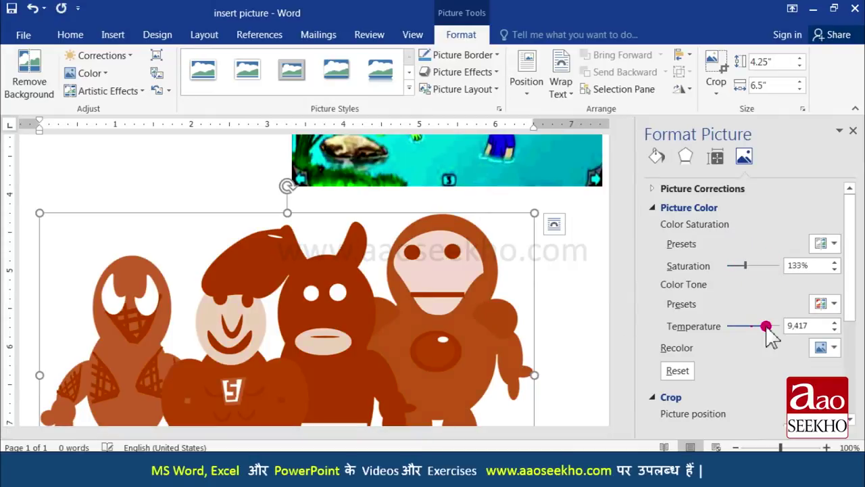
{"action": "left_click_drag", "start_coordinate": [743, 331], "coordinate": [740, 331]}
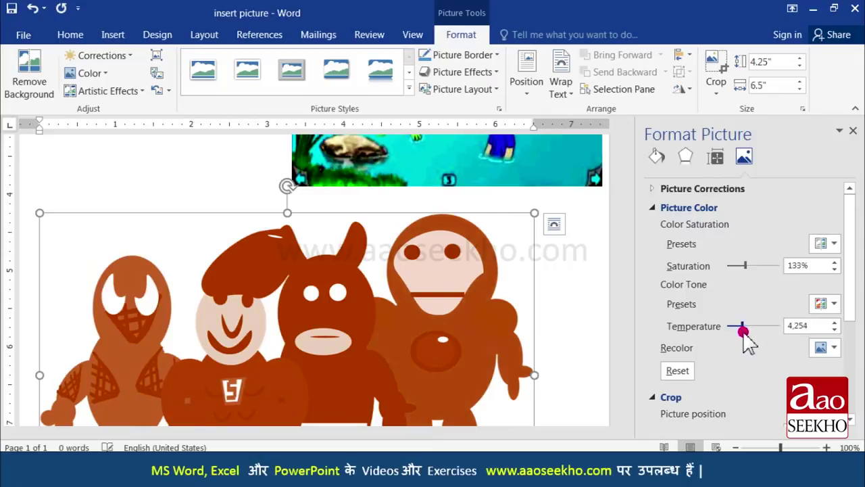
{"action": "scroll", "coordinate": [747, 338], "scroll_direction": "down", "scroll_amount": 1}
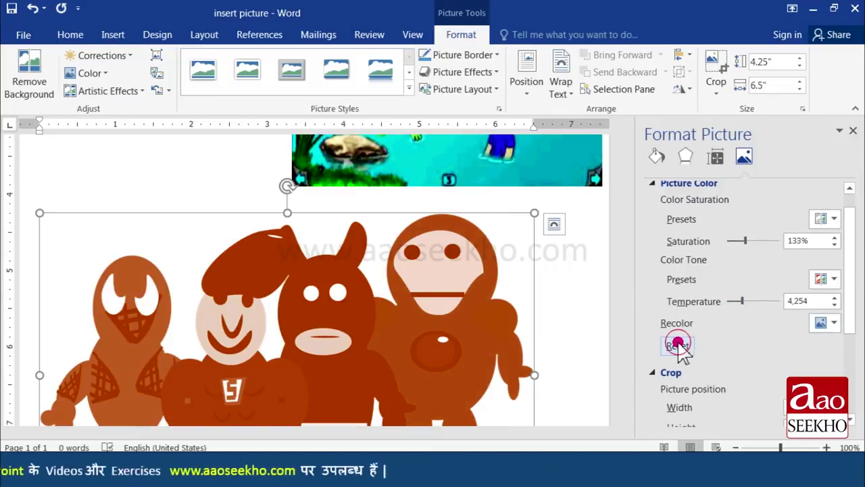
{"action": "left_click", "coordinate": [677, 346]}
Scroll down to the Tortoise and the Hare cartoon and select it.
{"action": "scroll", "coordinate": [717, 256], "scroll_direction": "down", "scroll_amount": 3}
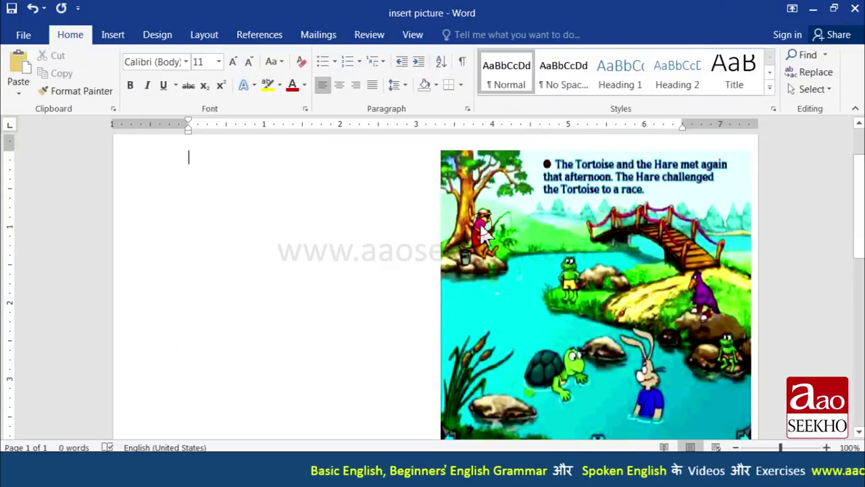
{"action": "left_click", "coordinate": [443, 155]}
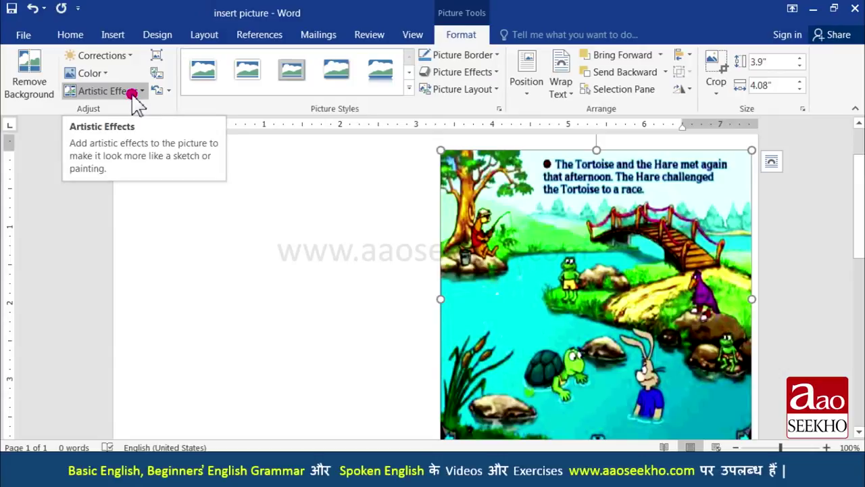
Apply the Glow Edges artistic effect to the cartoon and open its effect settings.
{"action": "left_click", "coordinate": [132, 98]}
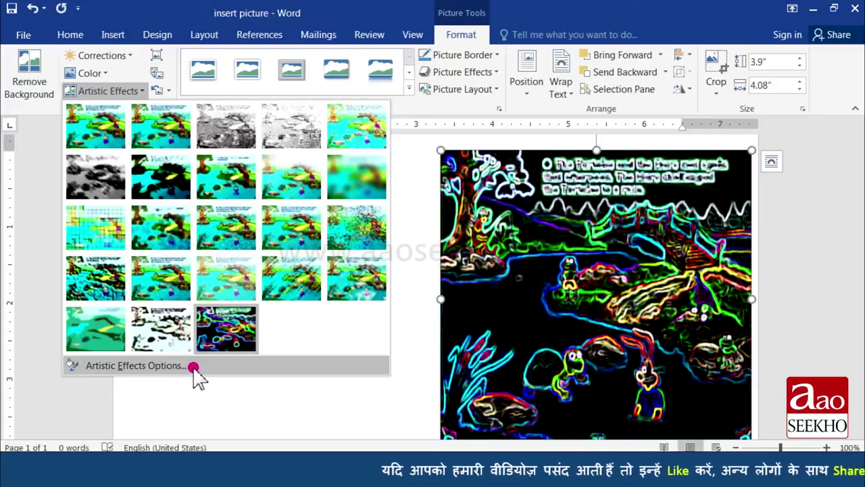
{"action": "left_click", "coordinate": [193, 367]}
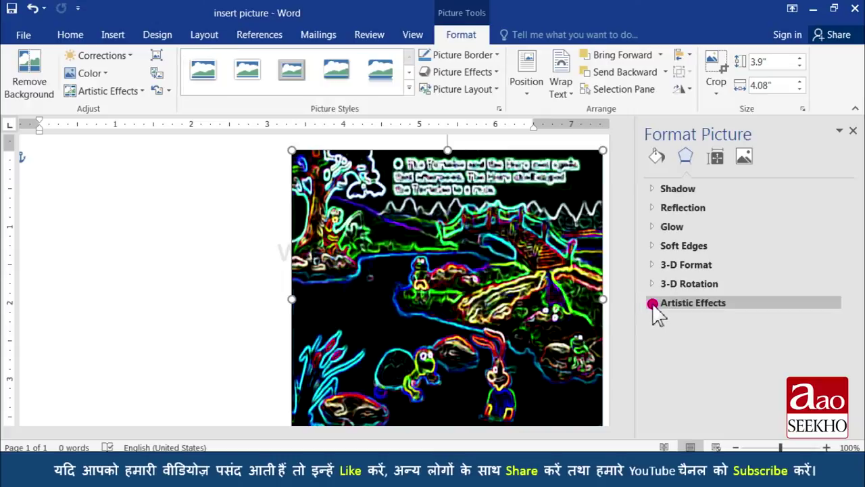
Try Crisscross Etching with adjusted transparency and pressure, then reset the artistic effect.
{"action": "left_click", "coordinate": [657, 303]}
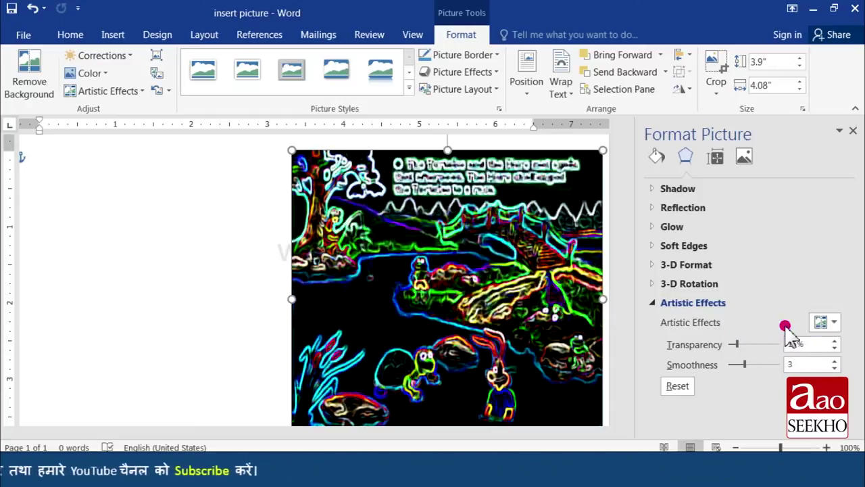
{"action": "left_click", "coordinate": [834, 324]}
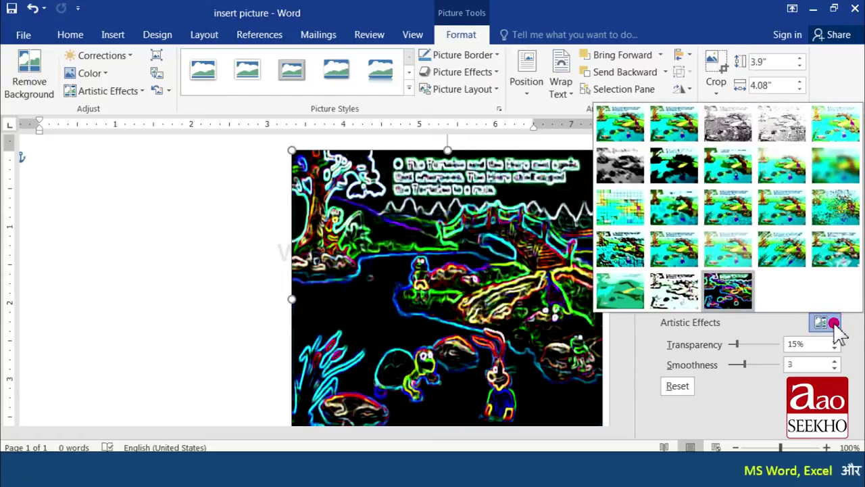
{"action": "left_click", "coordinate": [721, 249]}
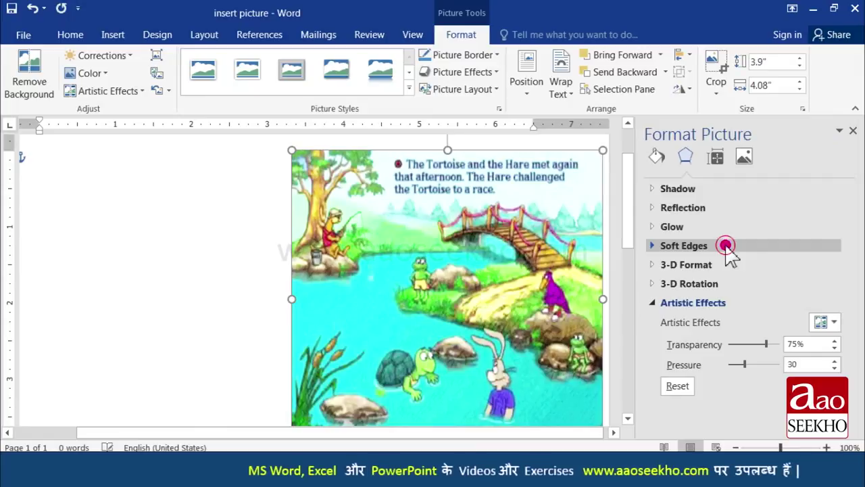
{"action": "left_click_drag", "start_coordinate": [766, 344], "coordinate": [770, 344]}
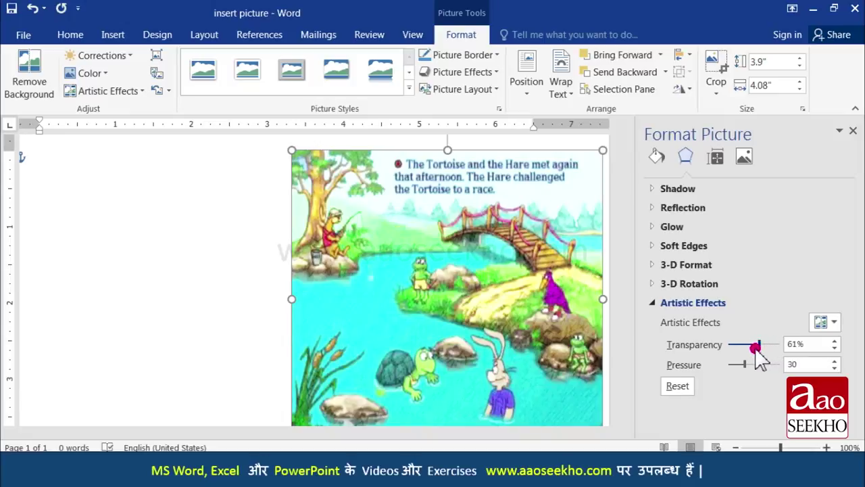
{"action": "mouse_move", "coordinate": [746, 353]}
{"action": "left_mouse_down"}
{"action": "mouse_move", "coordinate": [758, 351]}
{"action": "mouse_move", "coordinate": [770, 380]}
{"action": "mouse_move", "coordinate": [754, 365]}
{"action": "mouse_move", "coordinate": [774, 379]}
{"action": "left_mouse_up"}
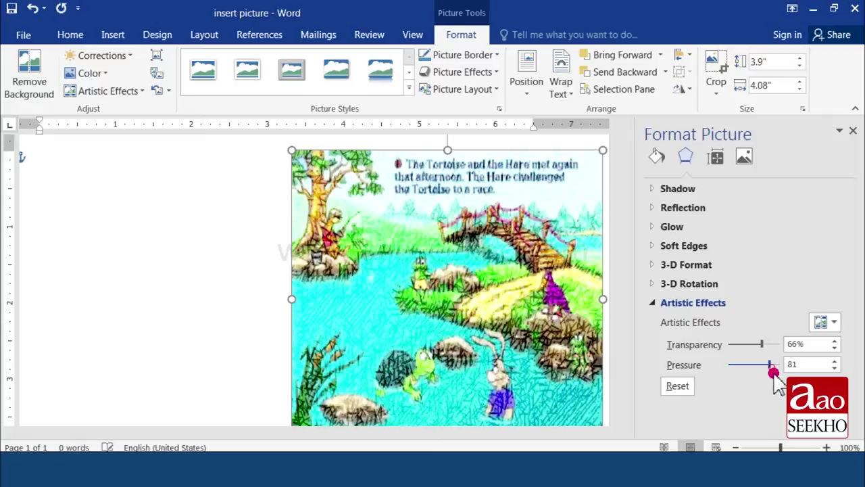
{"action": "left_click", "coordinate": [678, 387]}
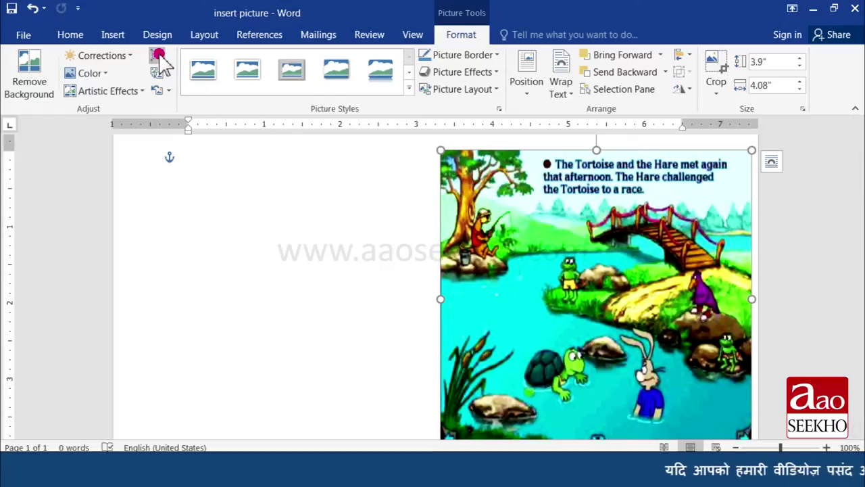
Compress only this picture at document resolution, deleting cropped areas.
{"action": "left_click", "coordinate": [157, 55]}
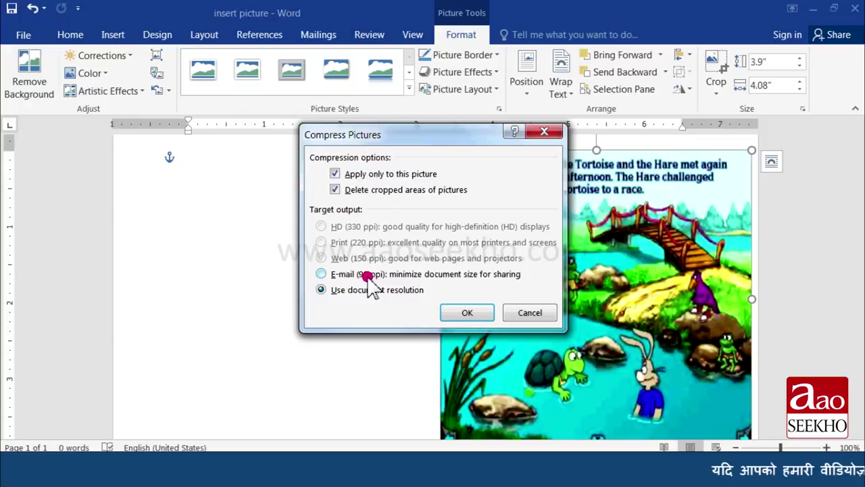
{"action": "left_click", "coordinate": [453, 318]}
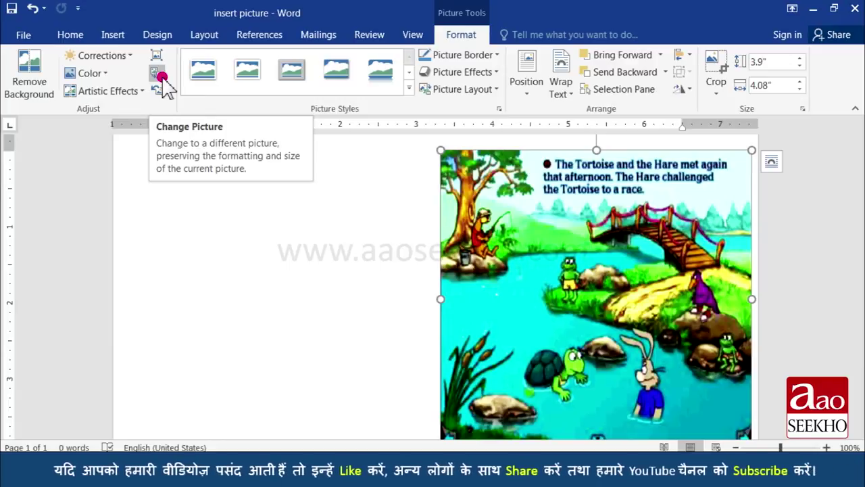
Start replacing the cartoon using Bing Image Search.
{"action": "left_click", "coordinate": [163, 79]}
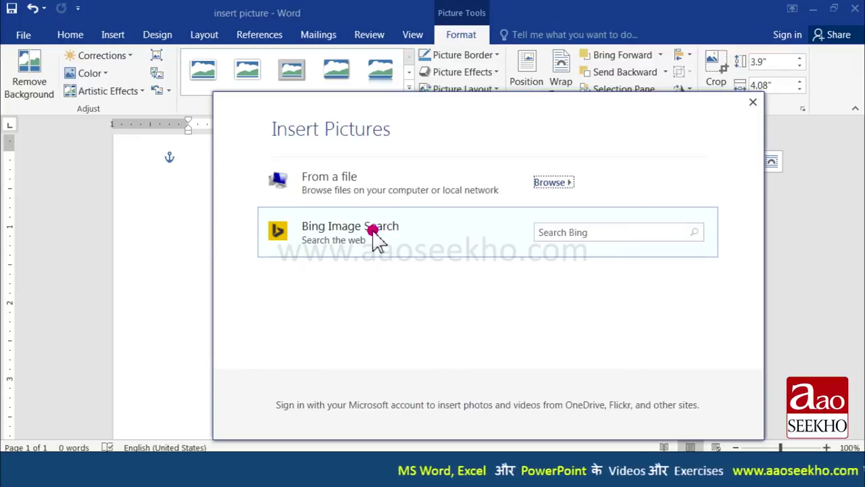
{"action": "left_click", "coordinate": [373, 230]}
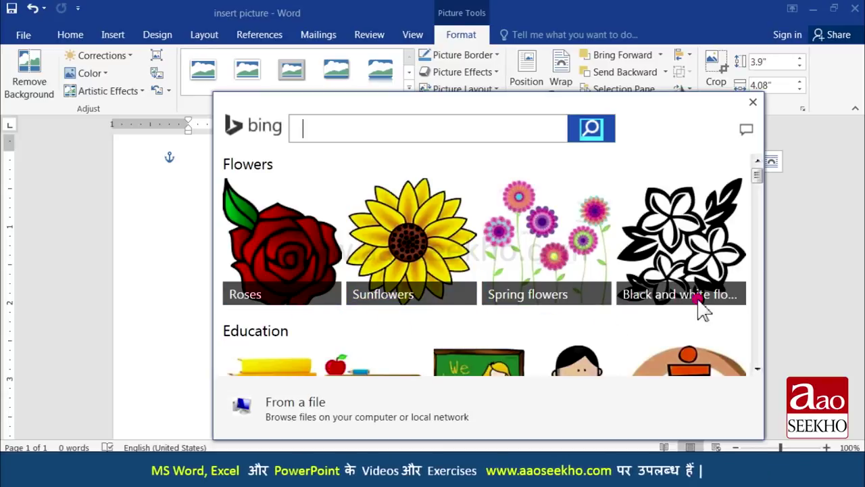
{"action": "mouse_move", "coordinate": [755, 185]}
{"action": "left_mouse_down"}
{"action": "mouse_move", "coordinate": [754, 195]}
{"action": "mouse_move", "coordinate": [741, 174]}
{"action": "left_mouse_up"}
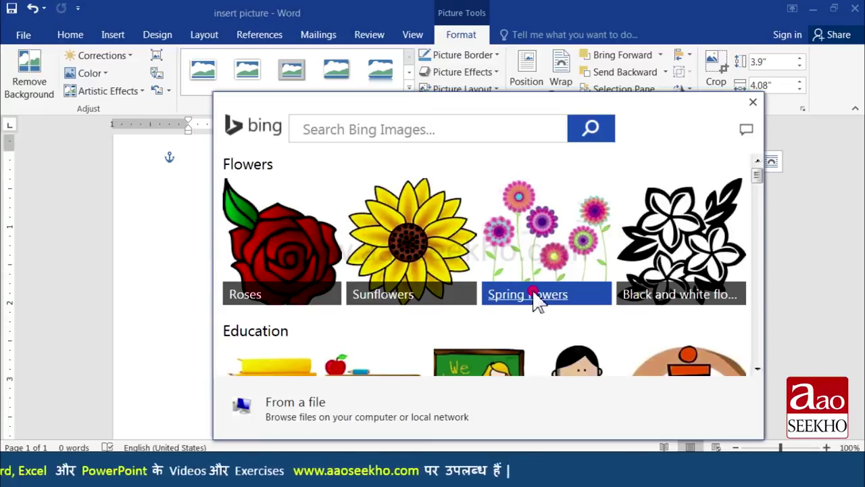
Search for 'rabbit cartoon' images and choose the cartoon rabbit in a blue vest.
{"action": "left_click", "coordinate": [368, 132]}
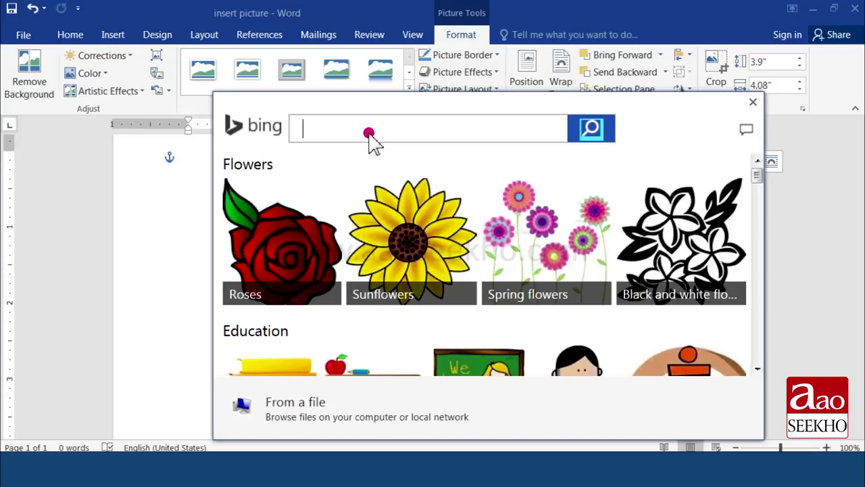
{"action": "type", "text": "rabbit"}
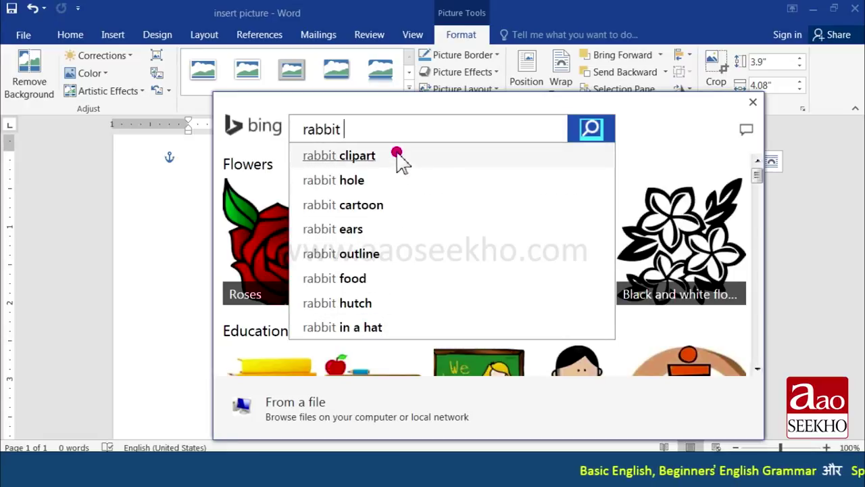
{"action": "left_click", "coordinate": [383, 206]}
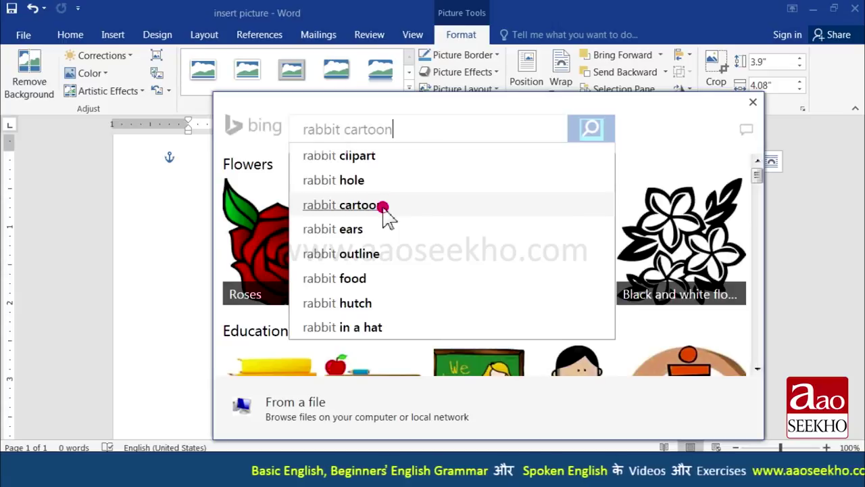
{"action": "left_click_drag", "start_coordinate": [754, 215], "coordinate": [756, 235]}
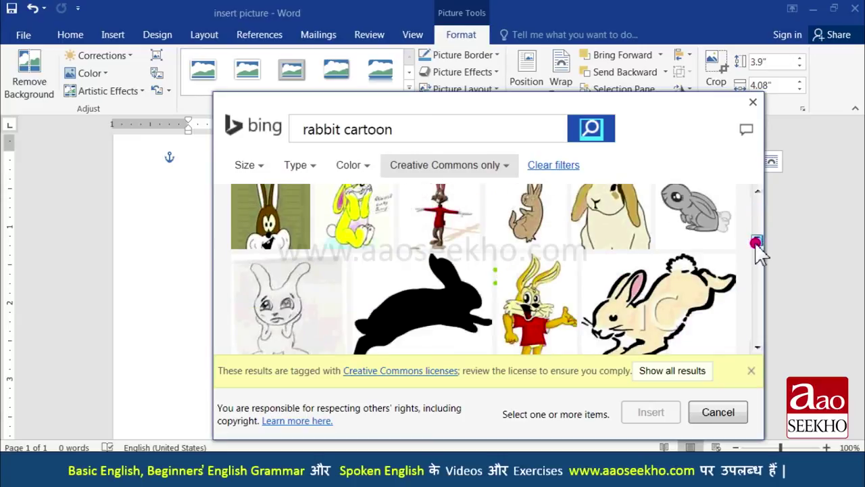
{"action": "left_click", "coordinate": [759, 346]}
{"action": "left_click_drag", "start_coordinate": [759, 346], "coordinate": [759, 346]}
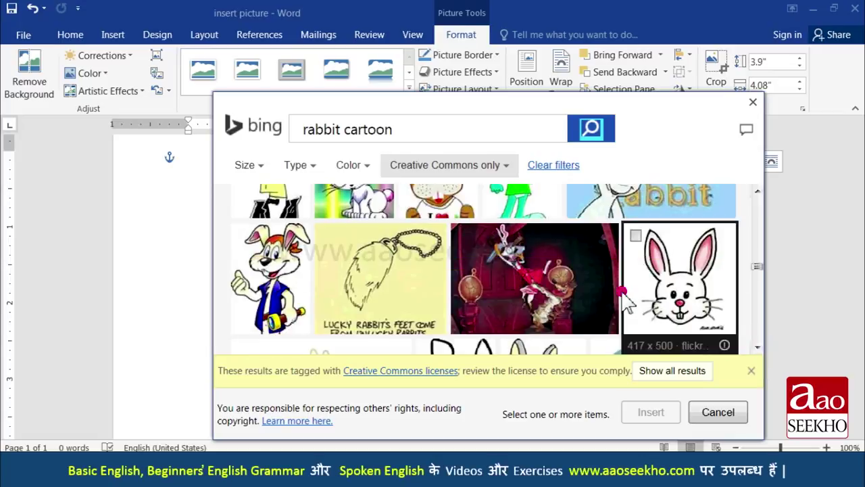
{"action": "left_click", "coordinate": [278, 264]}
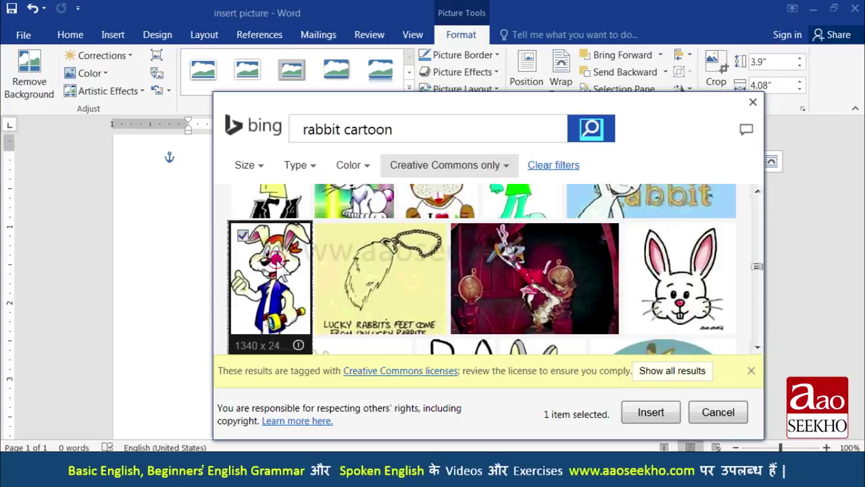
{"action": "left_click", "coordinate": [649, 414]}
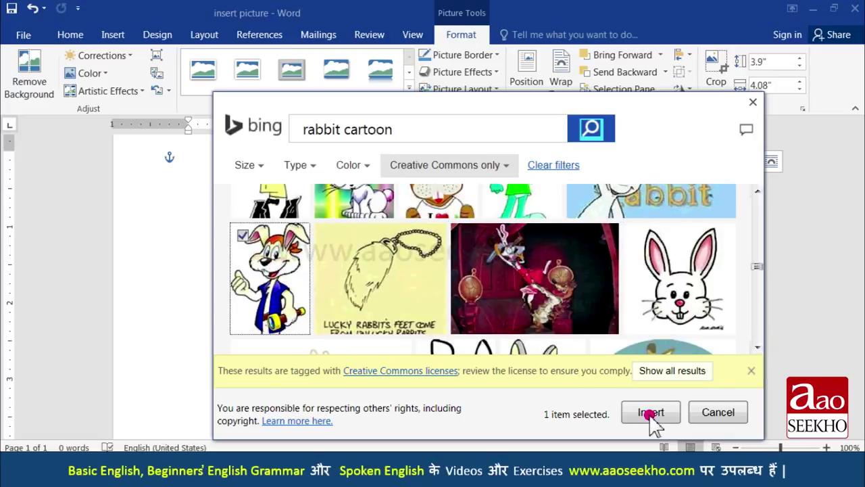
Insert the blue-vest rabbit in place of the cartoon and apply a textured artistic effect.
{"action": "left_click", "coordinate": [650, 413]}
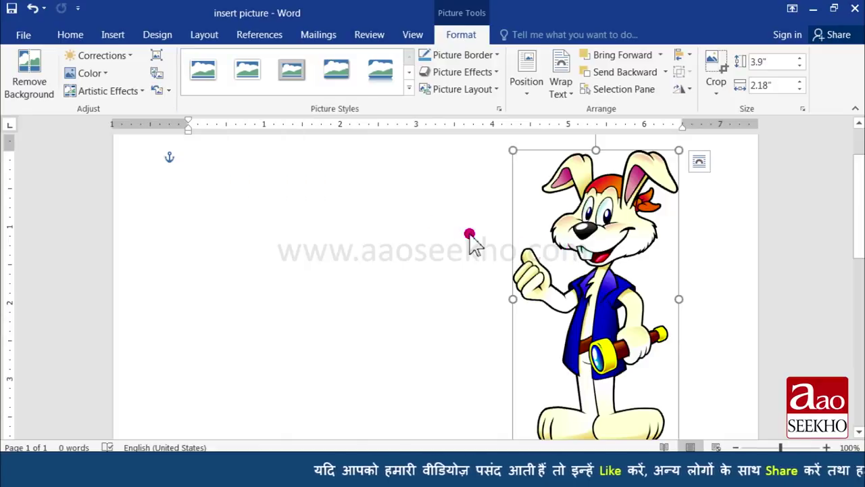
{"action": "left_click", "coordinate": [133, 98]}
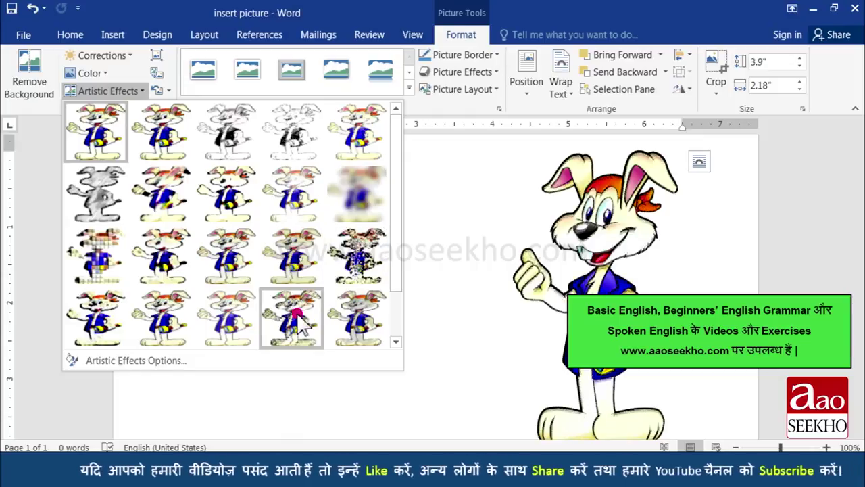
{"action": "left_click", "coordinate": [369, 274]}
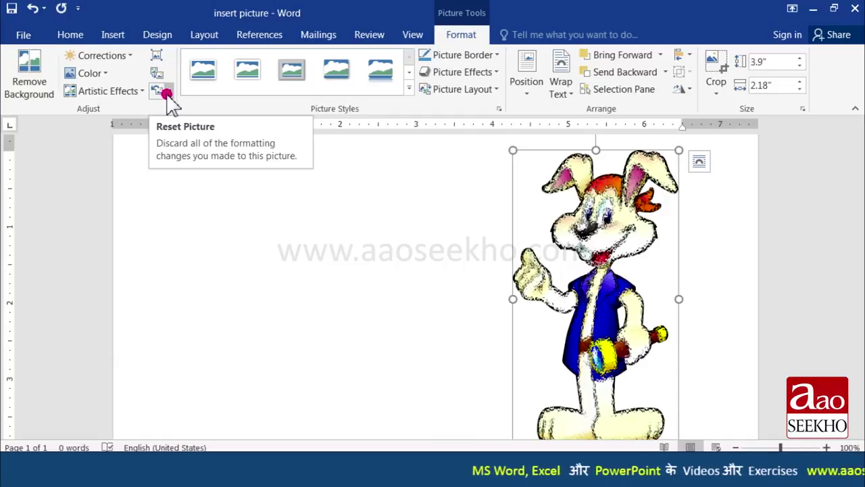
Reset the rabbit picture to remove its textured effect.
{"action": "left_click", "coordinate": [169, 94]}
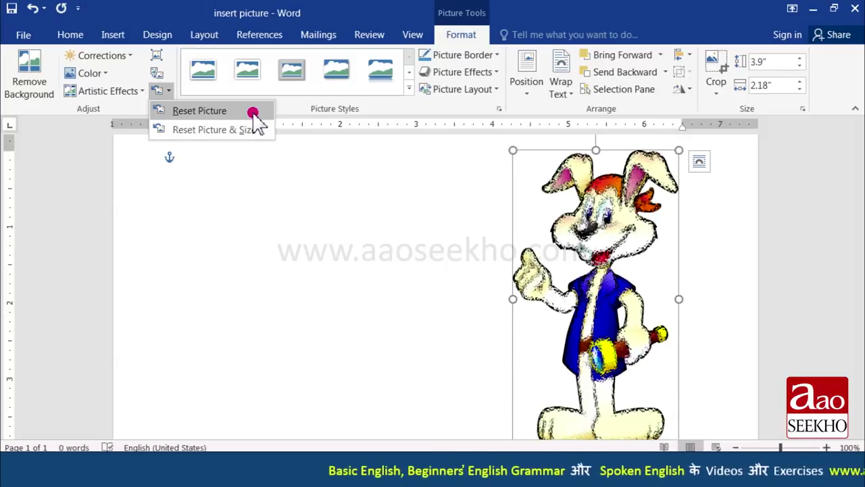
{"action": "left_click", "coordinate": [253, 114]}
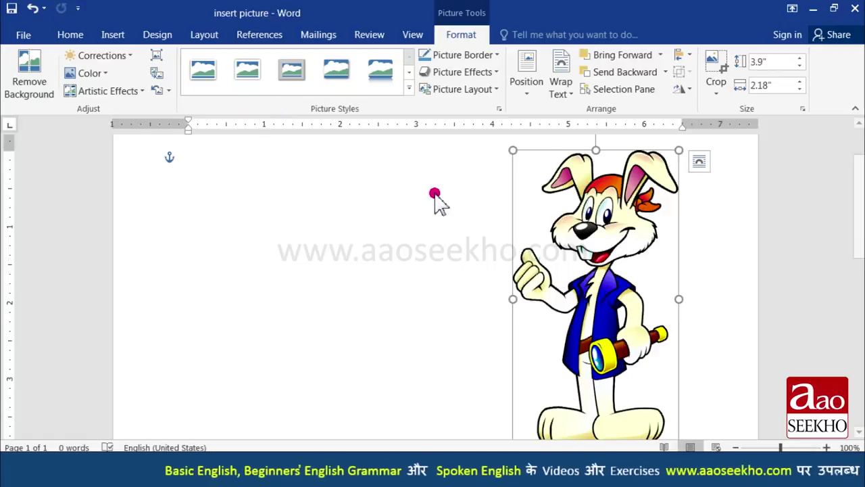